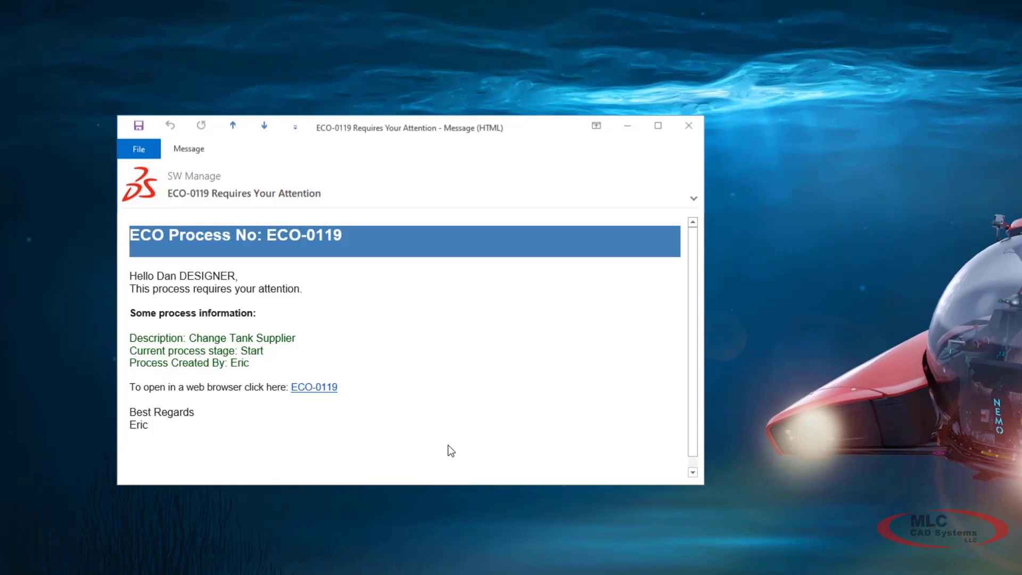
Step: Open the ECO-0119 process from the email in the web browser and open the record of its affected item, Frame Rear
left_click(327, 390)
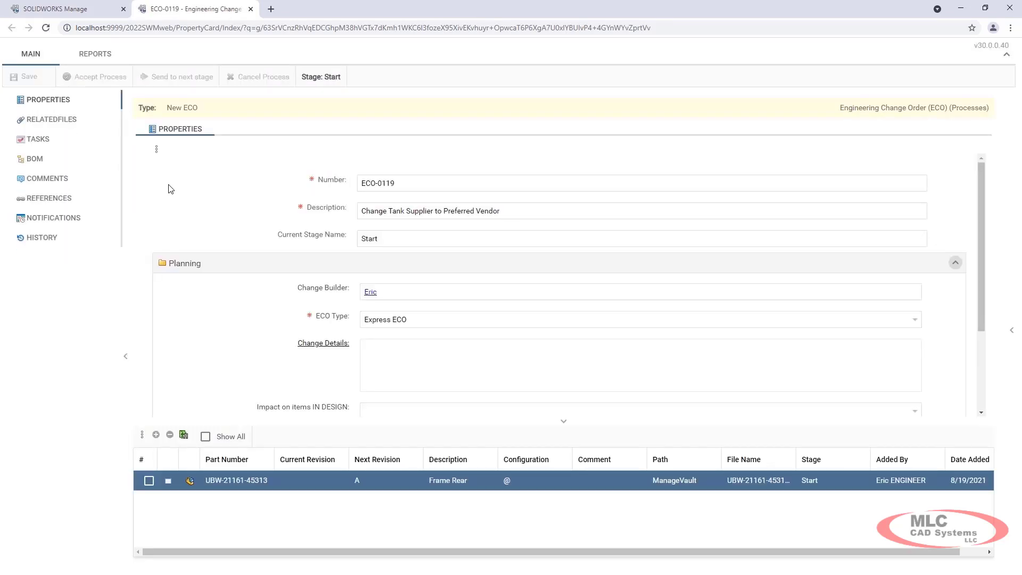
right_click(137, 481)
left_click(153, 310)
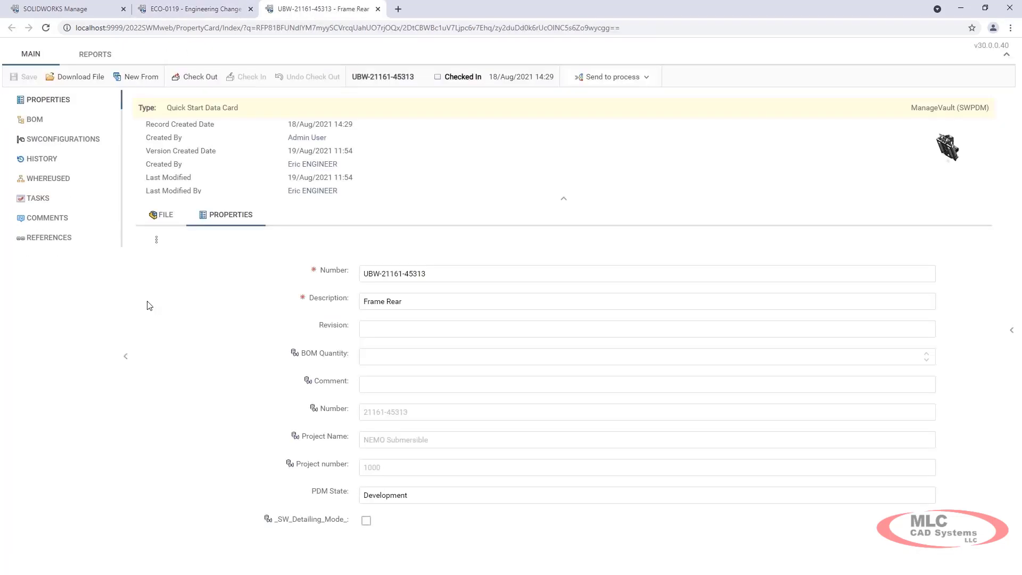
Step: Display the Frame Rear bill of materials and apply the Outsource filter to it
left_click(27, 121)
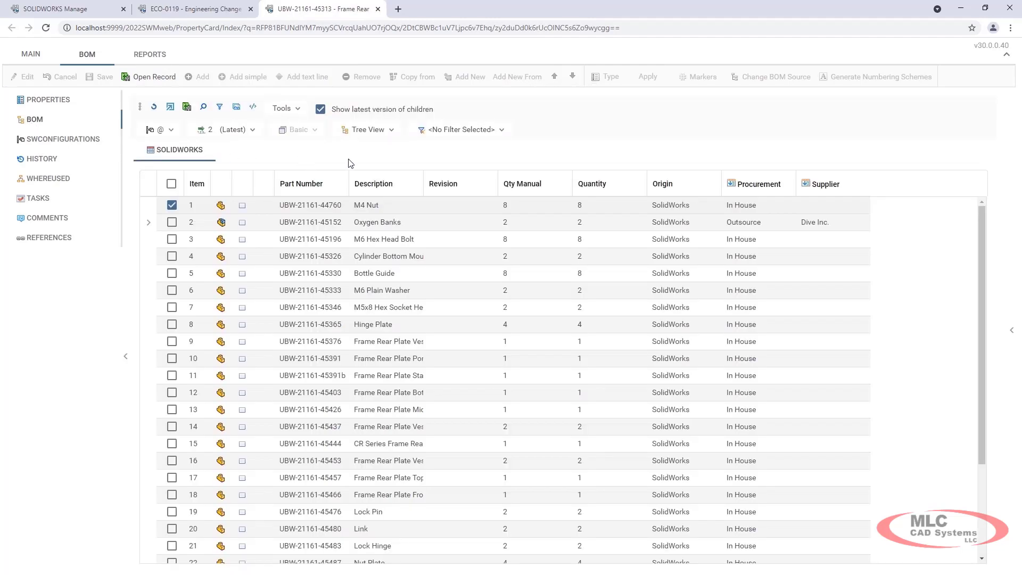
left_click(502, 130)
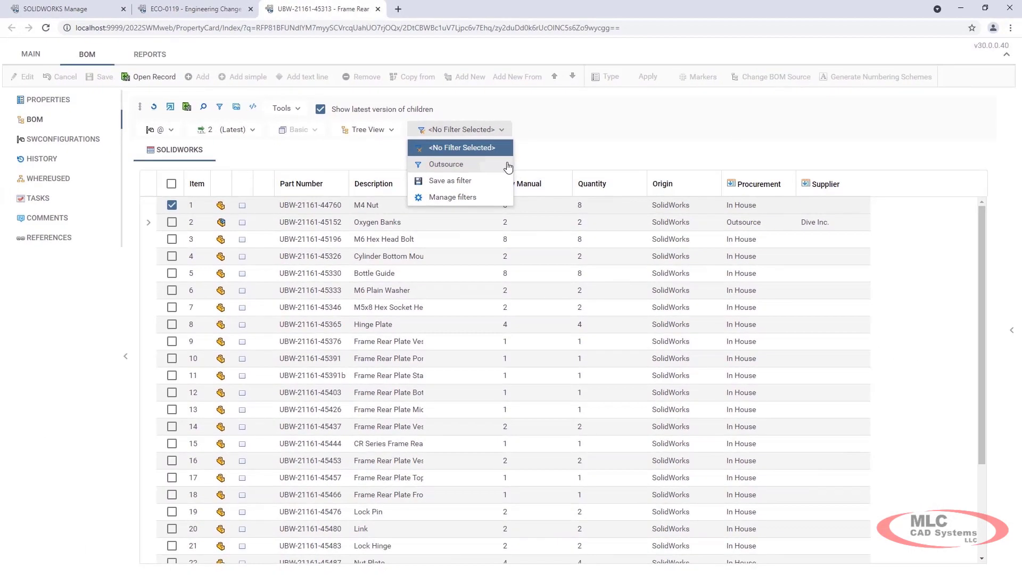
left_click(508, 166)
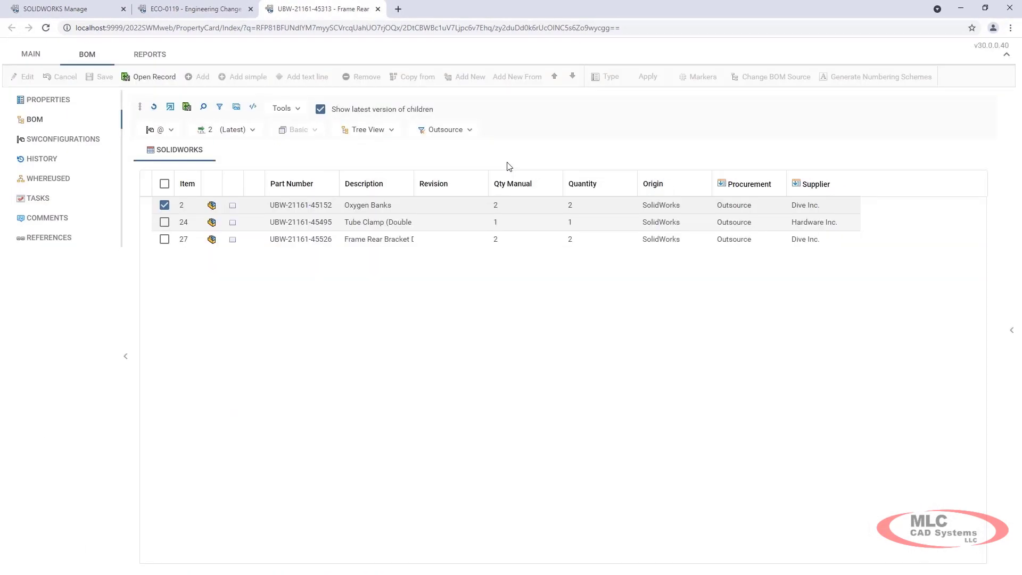
Step: Share the filtered BOM through a copied link, allowing only the Supplier column to be edited
left_click(296, 111)
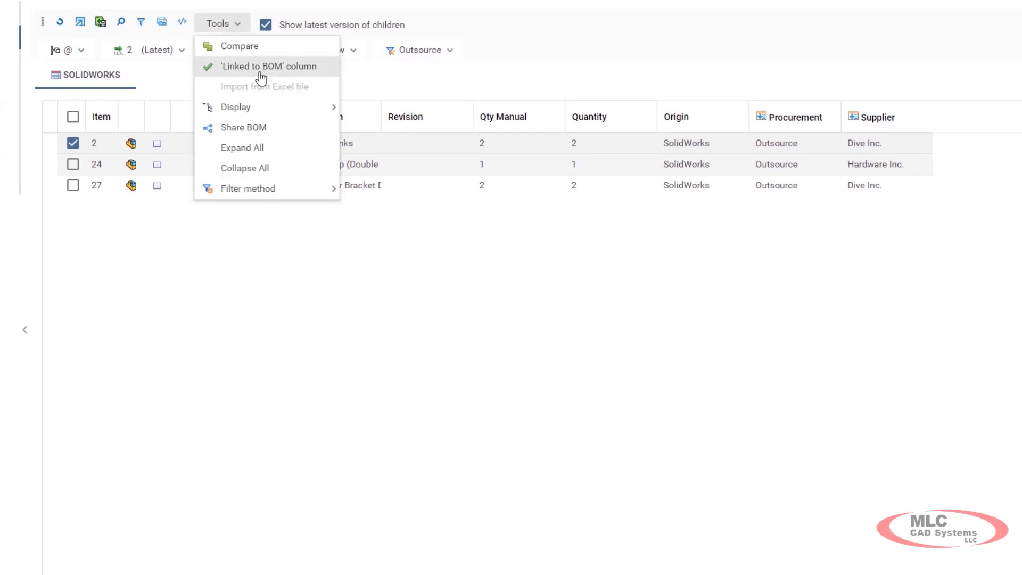
left_click(286, 131)
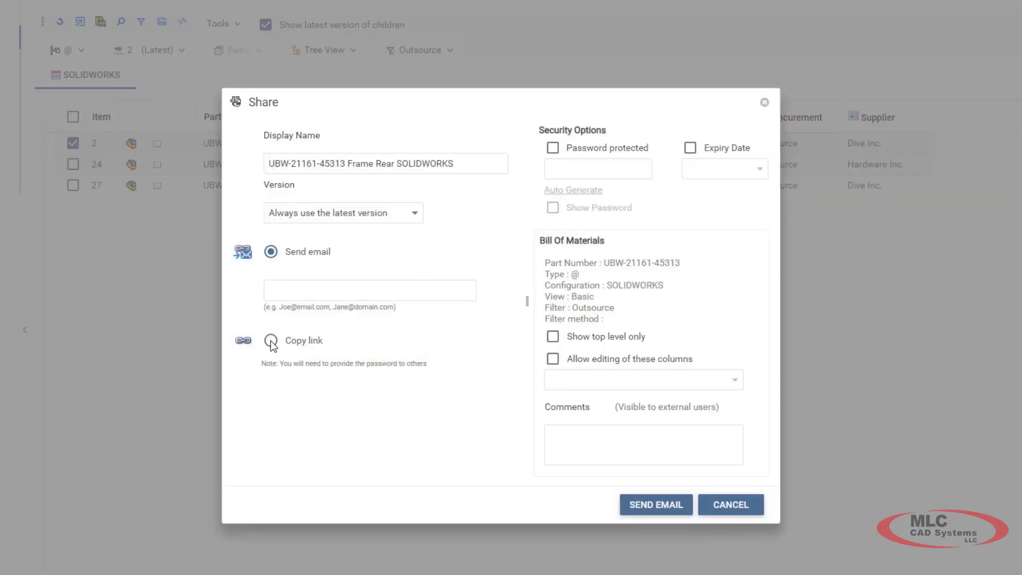
left_click(271, 341)
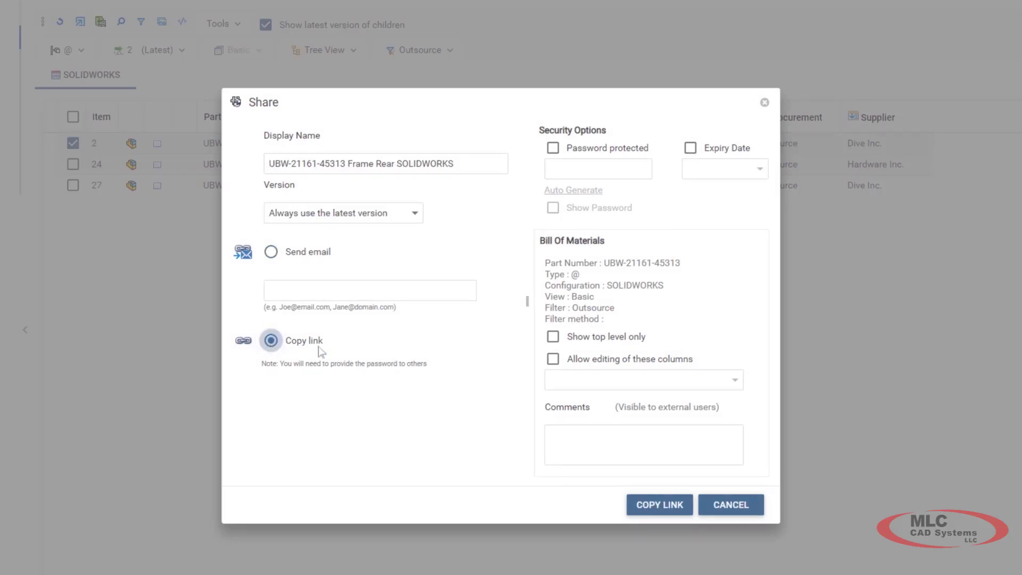
left_click(557, 361)
left_click(733, 380)
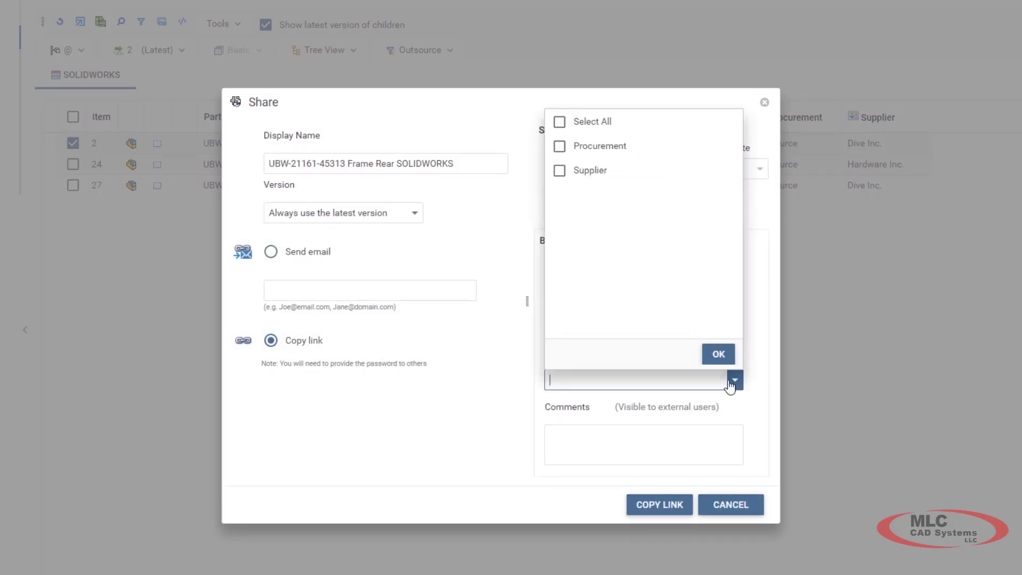
left_click(560, 170)
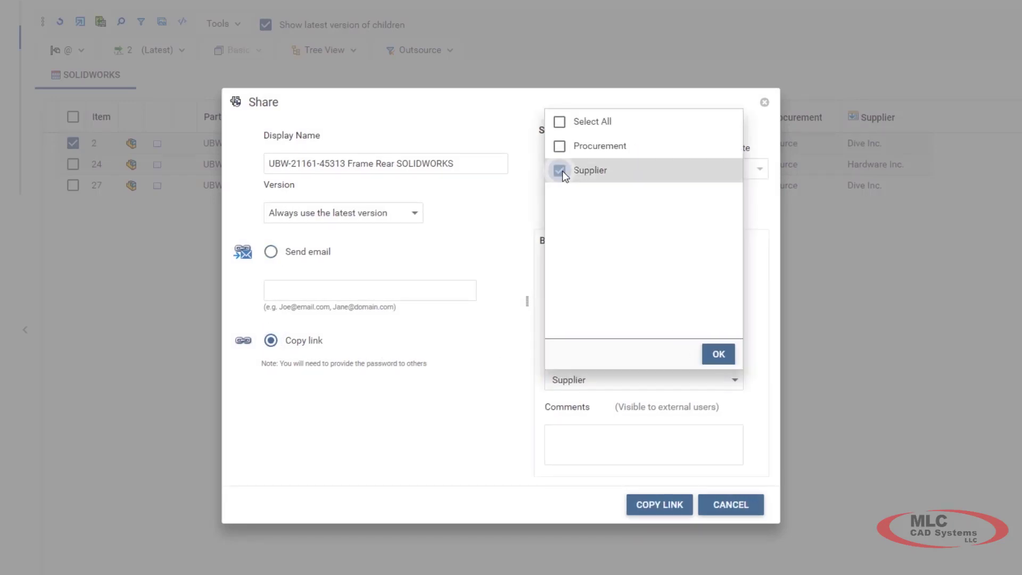
left_click(718, 354)
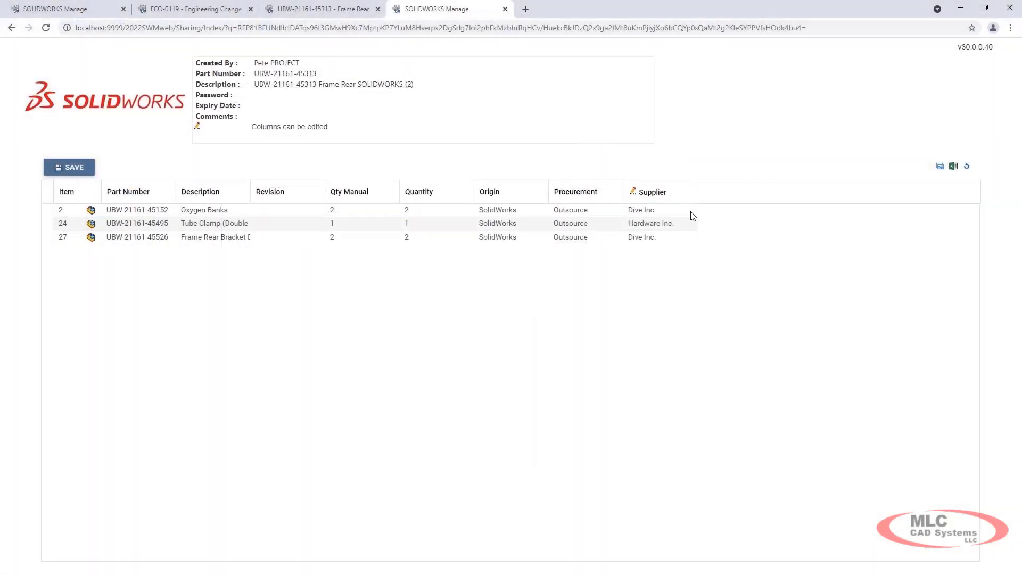
Step: Set the Oxygen Banks supplier to H20 Bottle Co. in the shared BOM, save it, and refresh the original Frame Rear BOM
left_click(690, 215)
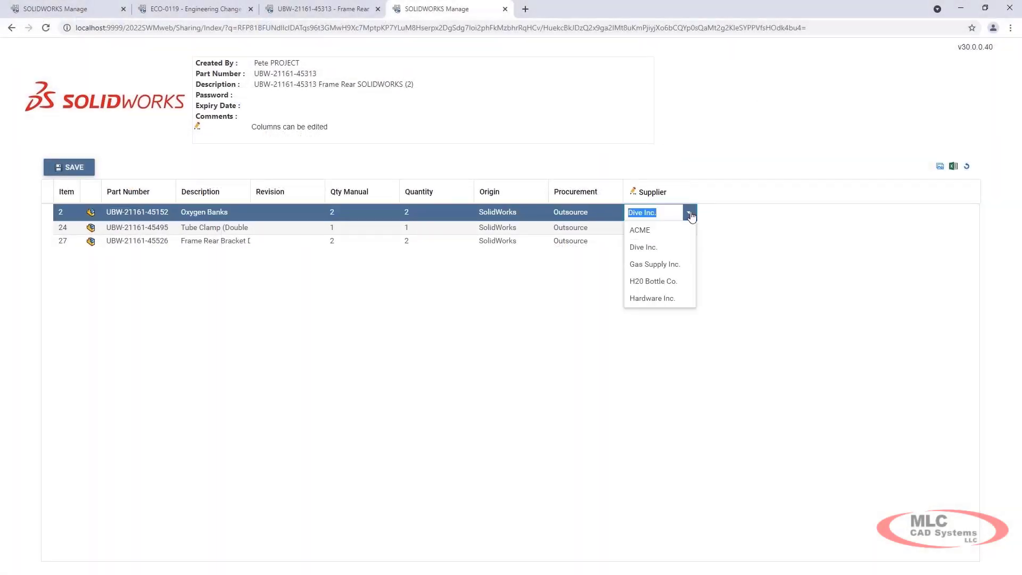
left_click(691, 283)
left_click(692, 286)
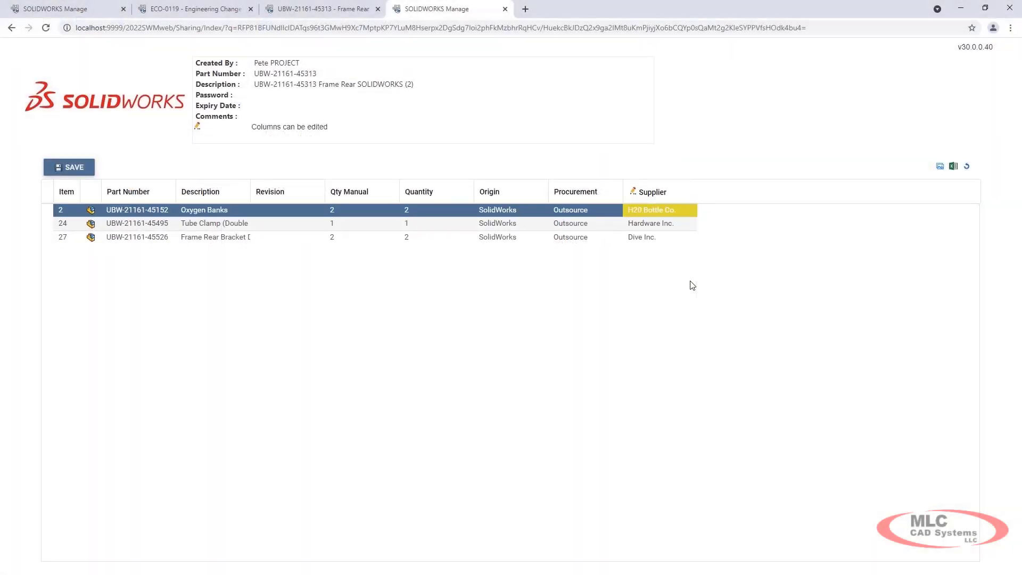
left_click(77, 168)
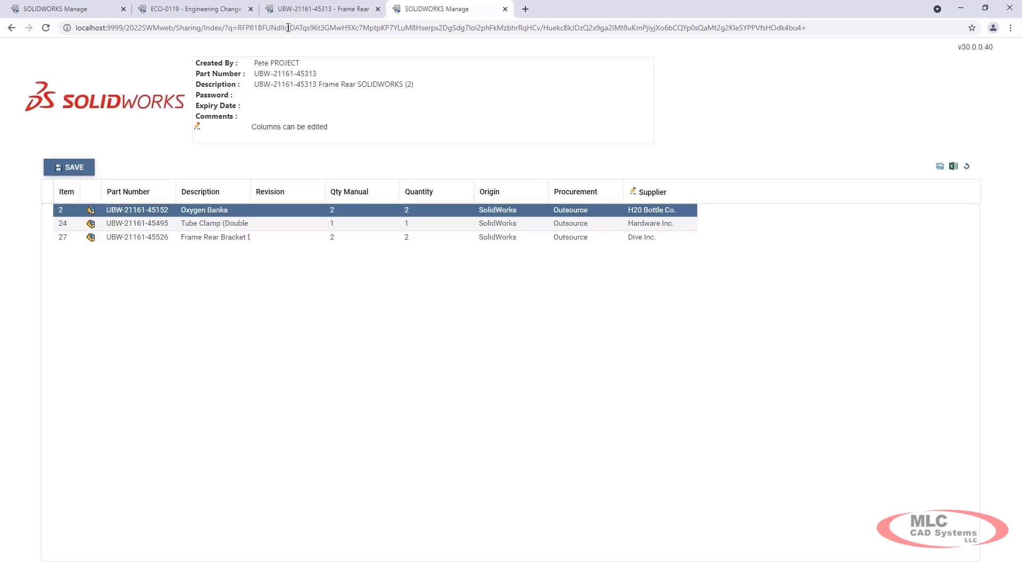
left_click(308, 9)
left_click(154, 109)
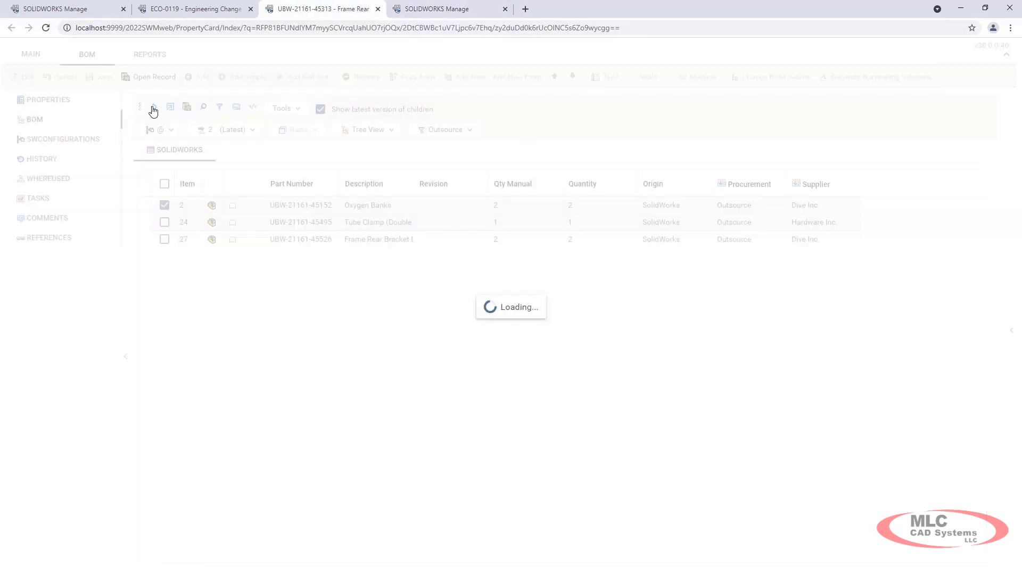
Step: In the planning of project PRJ-00398 from the dashboard, reopen the Design stage's Frame Weldment task
left_click(98, 9)
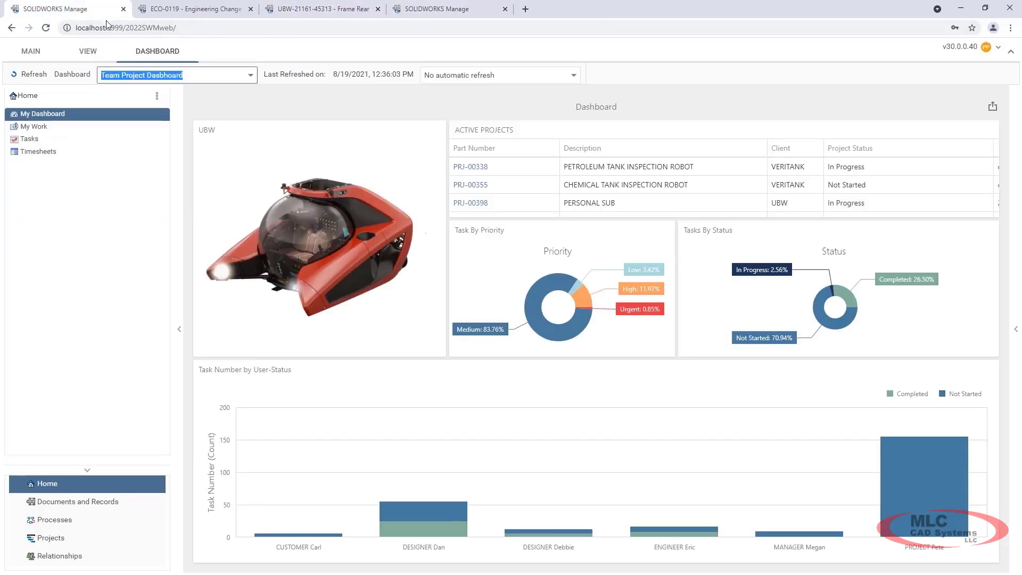
left_click(472, 206)
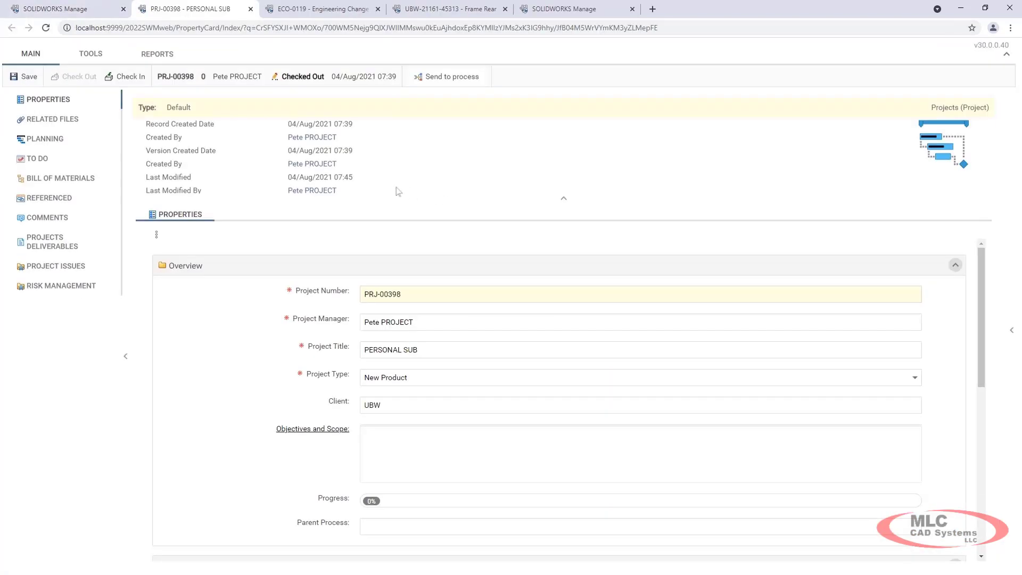
left_click(47, 139)
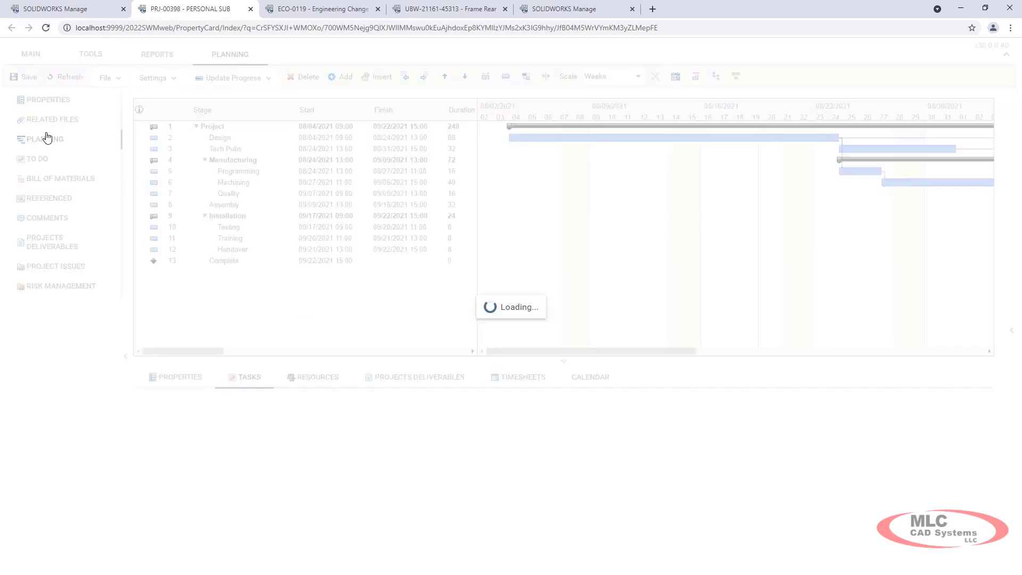
left_click(158, 140)
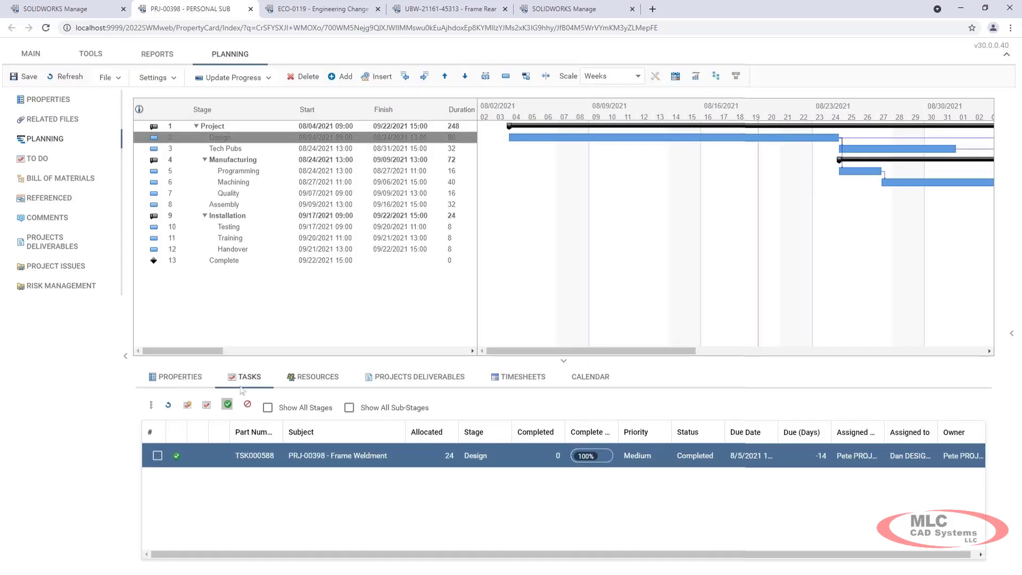
right_click(271, 455)
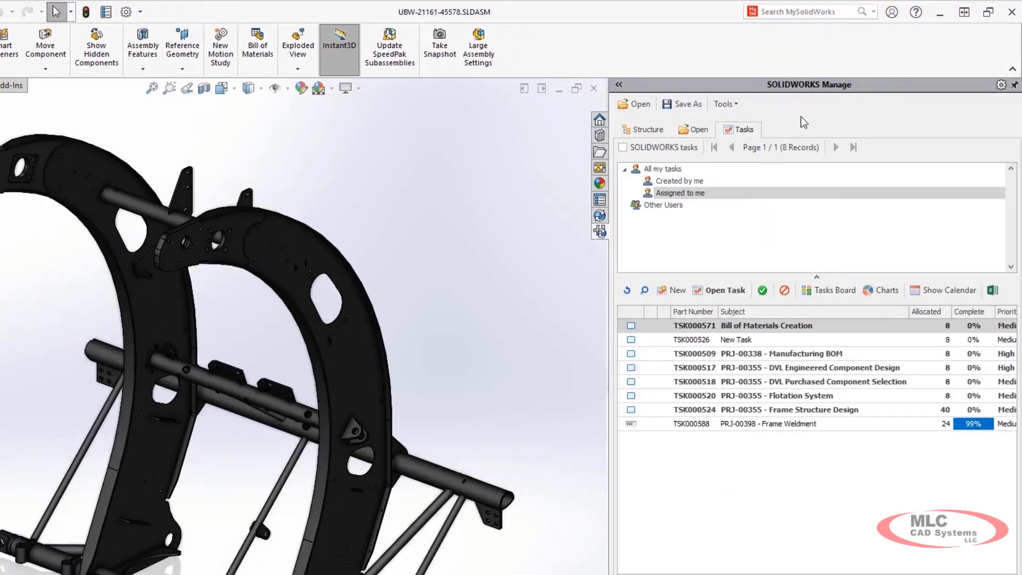
Step: In SOLIDWORKS, check the assigned tasks with the SOLIDWORKS tasks filter, and add "Follow up with lead welder on changes" on the Tasks Board
left_click(628, 149)
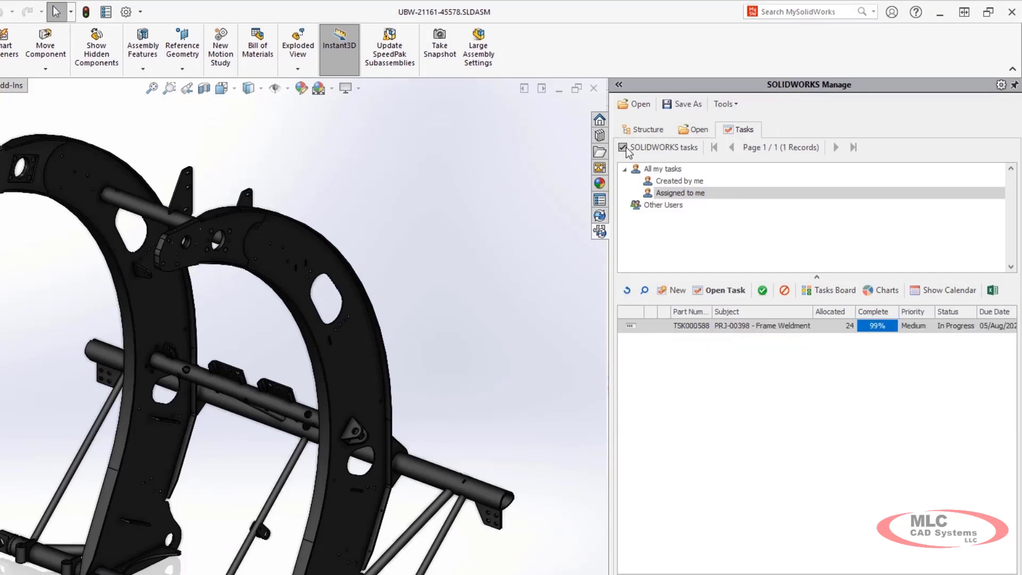
left_click(624, 149)
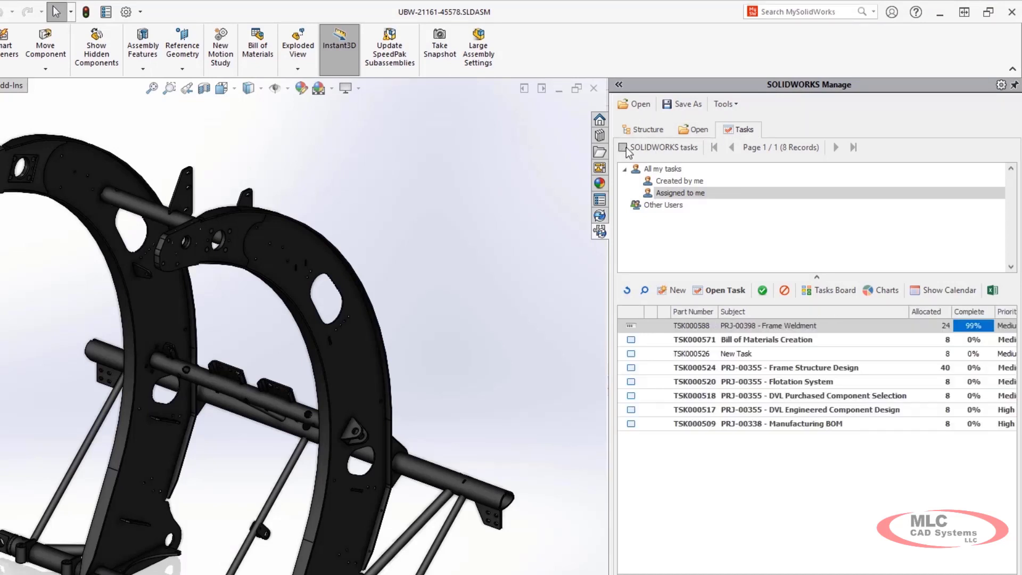
left_click(809, 289)
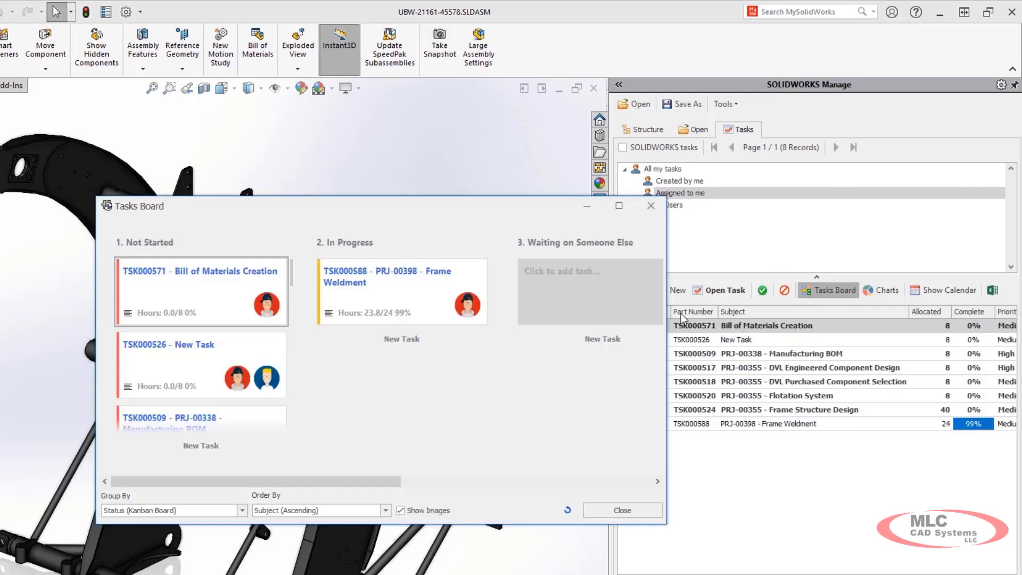
left_click(480, 334)
type("Follow up with lead welder on changes")
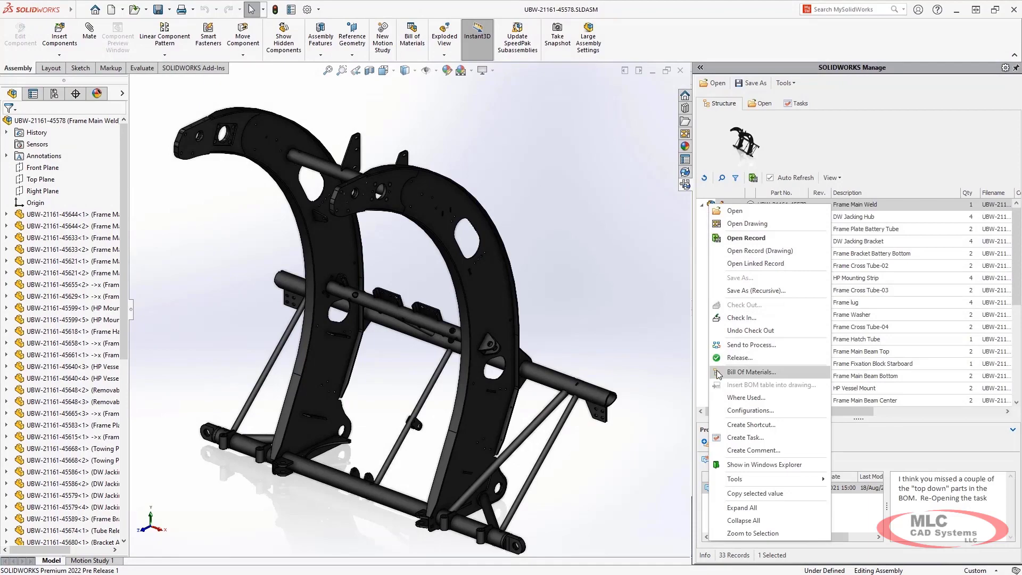
Step: Review the Frame Main Weld bill of materials for manually added parts and close it
left_click(720, 374)
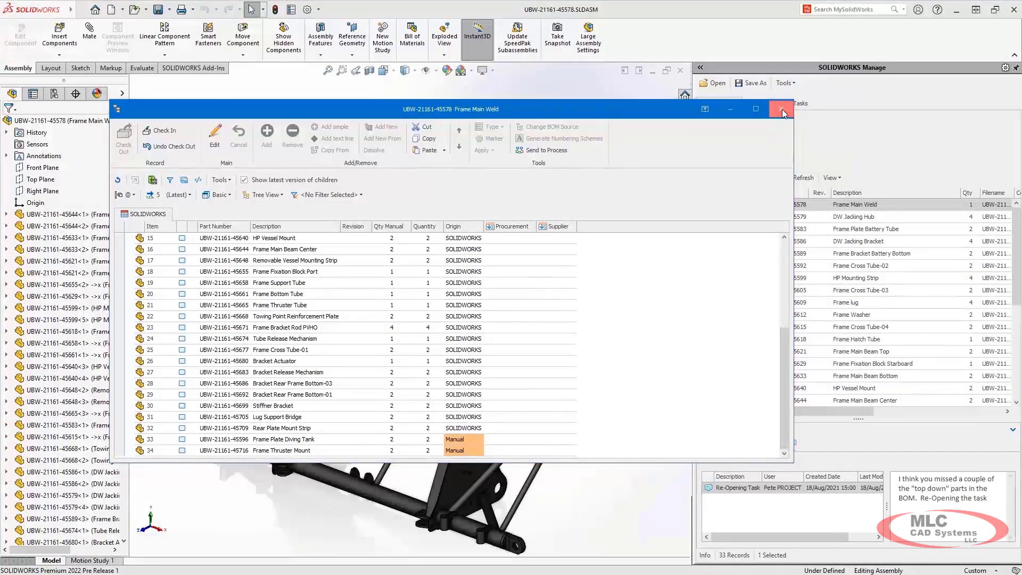
left_click(781, 110)
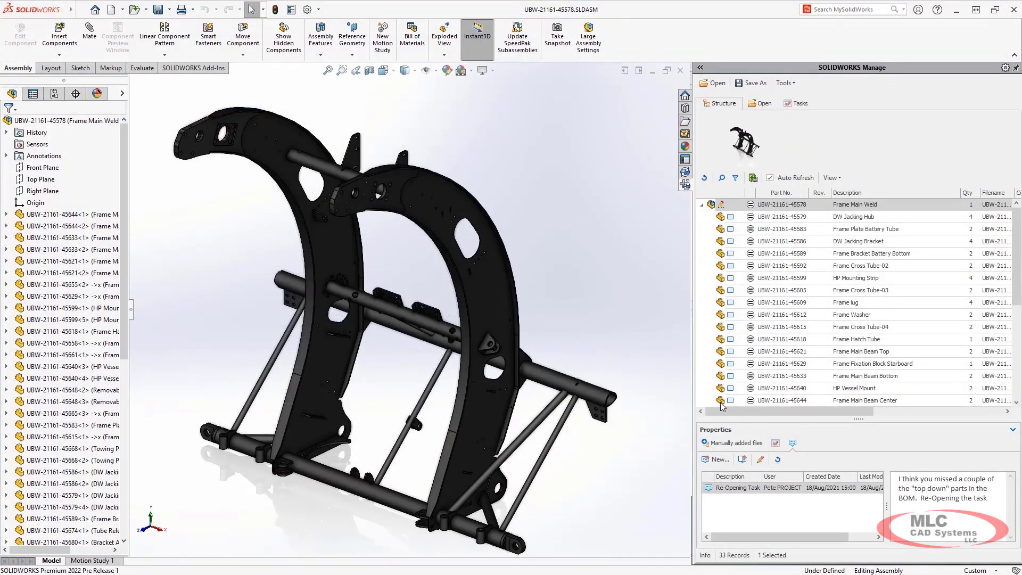
Step: Place the manually added Frame Thruster Mount and Frame Plate Diving Tank in the assembly and remove their manual entries from the BOM
left_click(705, 442)
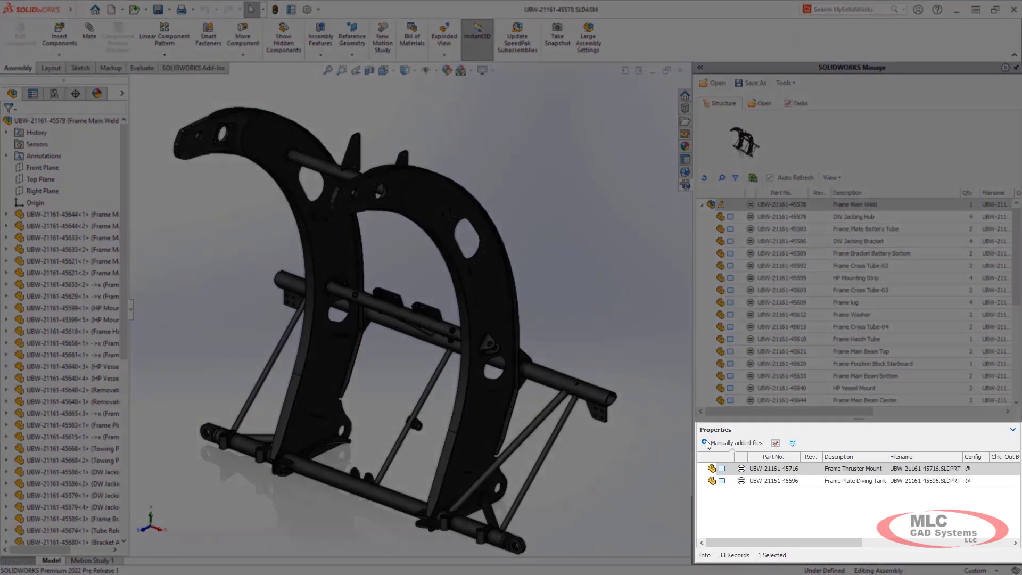
left_click_drag(712, 471, 672, 459)
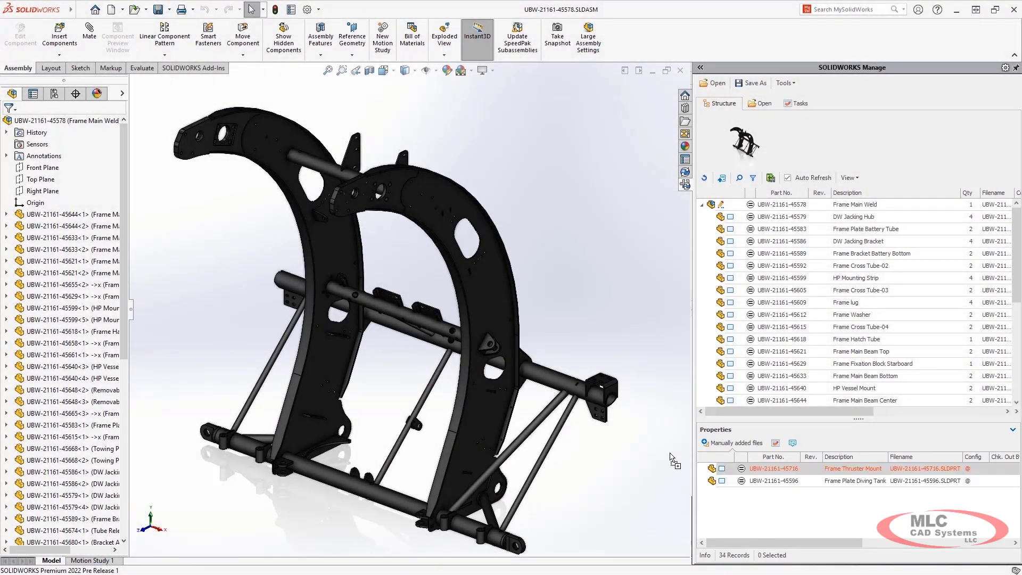
right_click(713, 472)
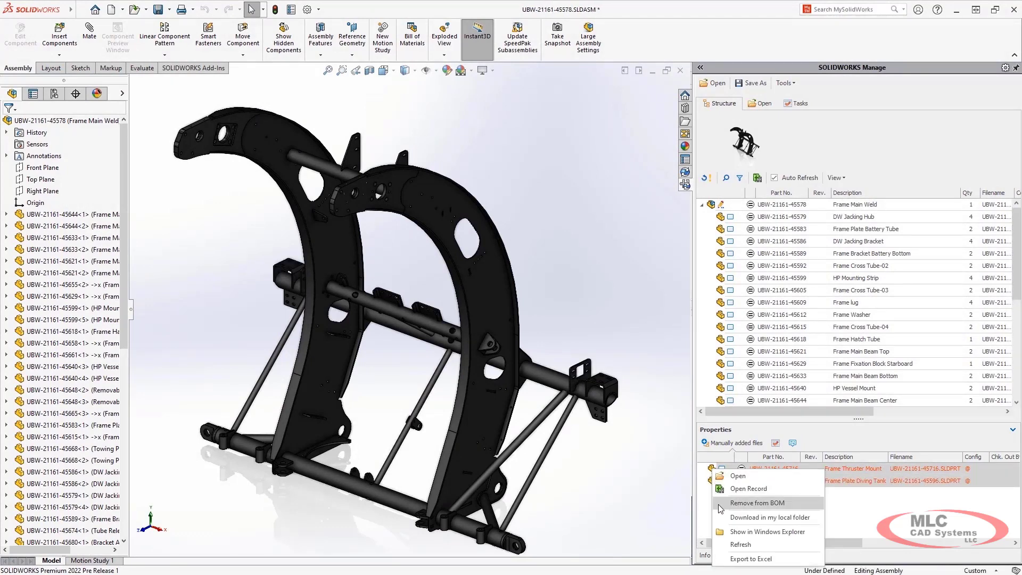
left_click(756, 504)
key("Return")
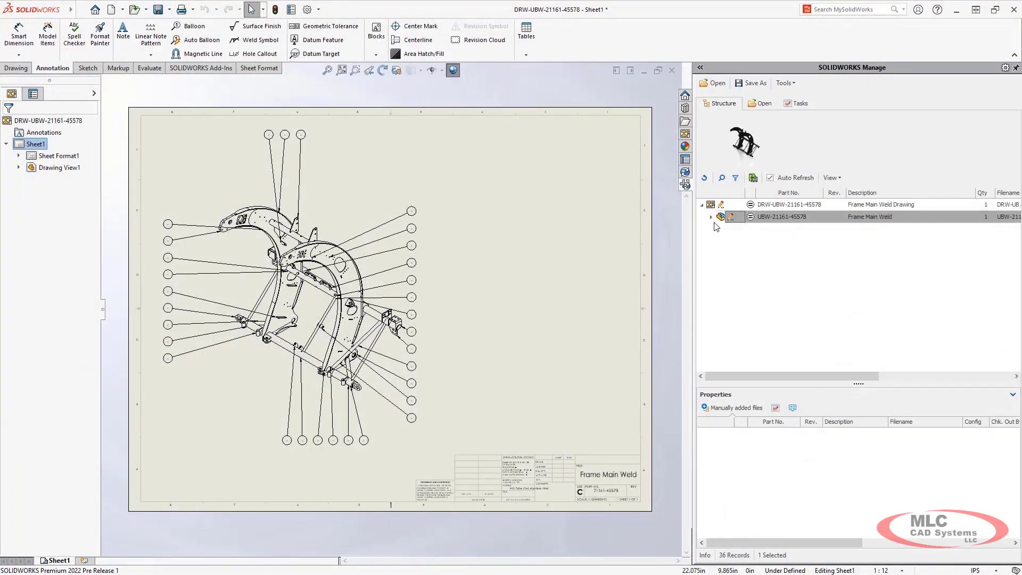
Step: Insert a Frame Main Weld BOM table into the drawing from linked record MFG-00161, using BOM US, the Linked Record Template and synced balloons
right_click(720, 219)
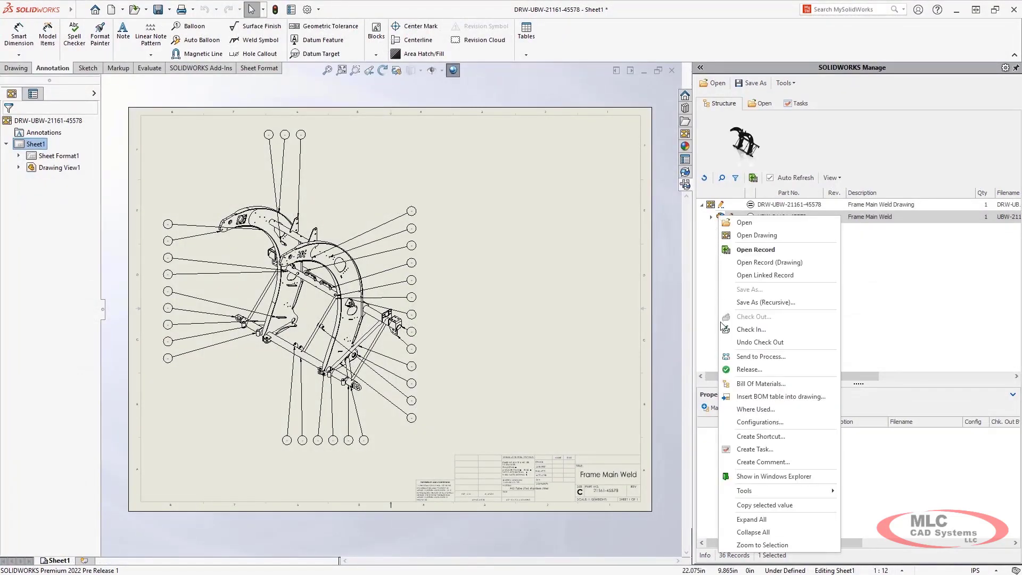
left_click(781, 396)
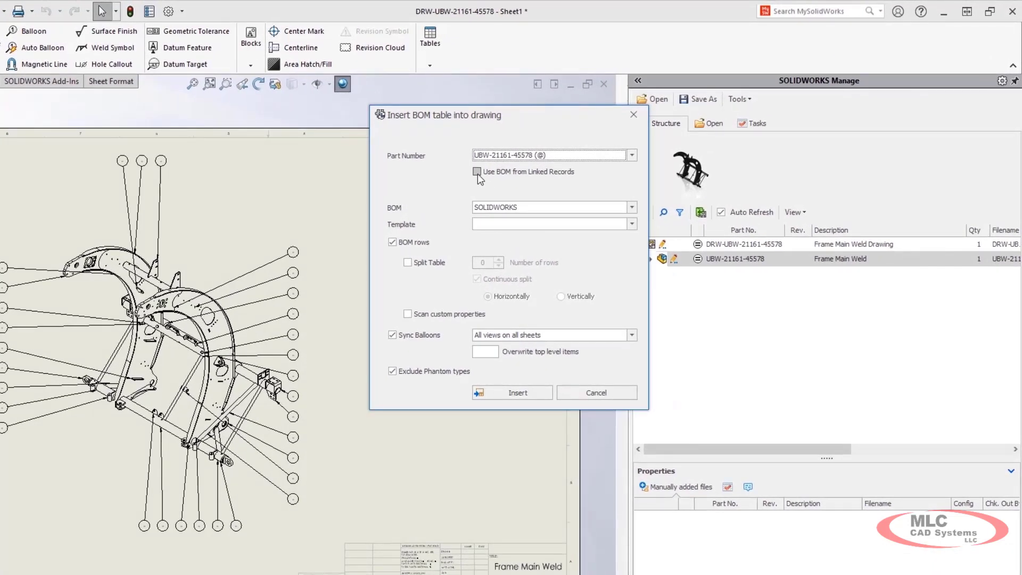
left_click(477, 172)
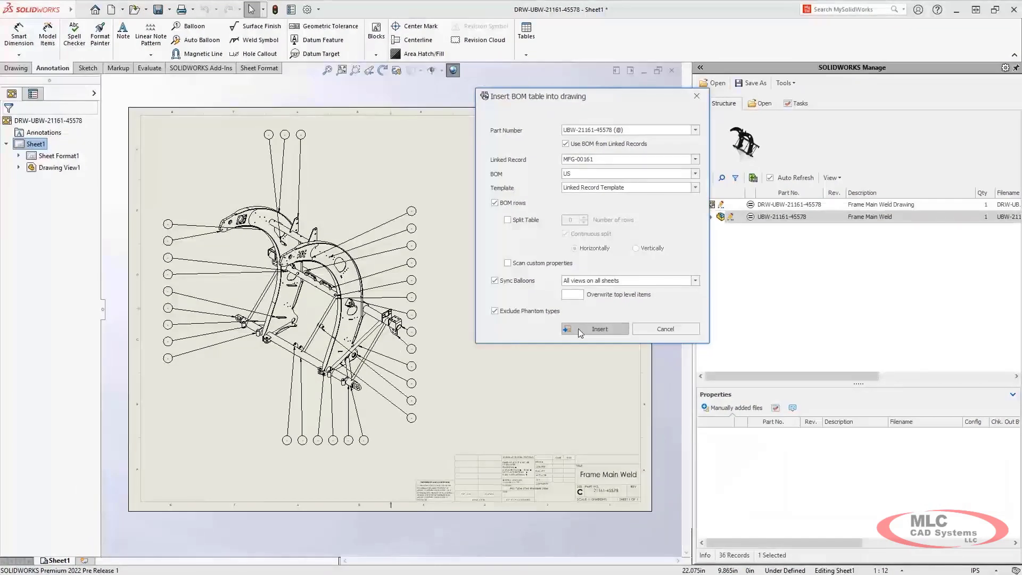
left_click(511, 393)
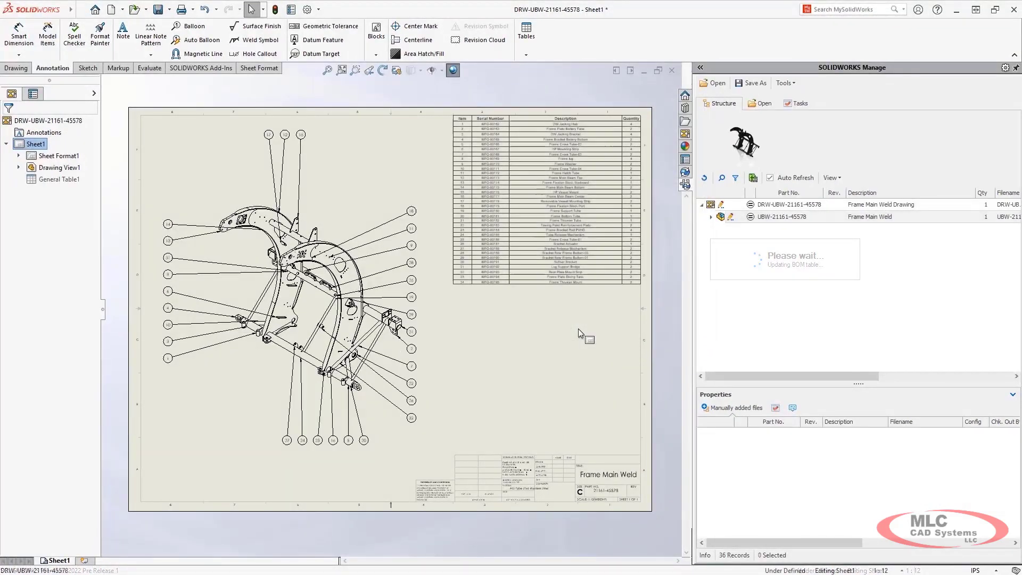
Step: Open the Frame Main Weld assembly's linked record and open its referenced Certification of Conformance document, D00009.docx, in Word
right_click(720, 218)
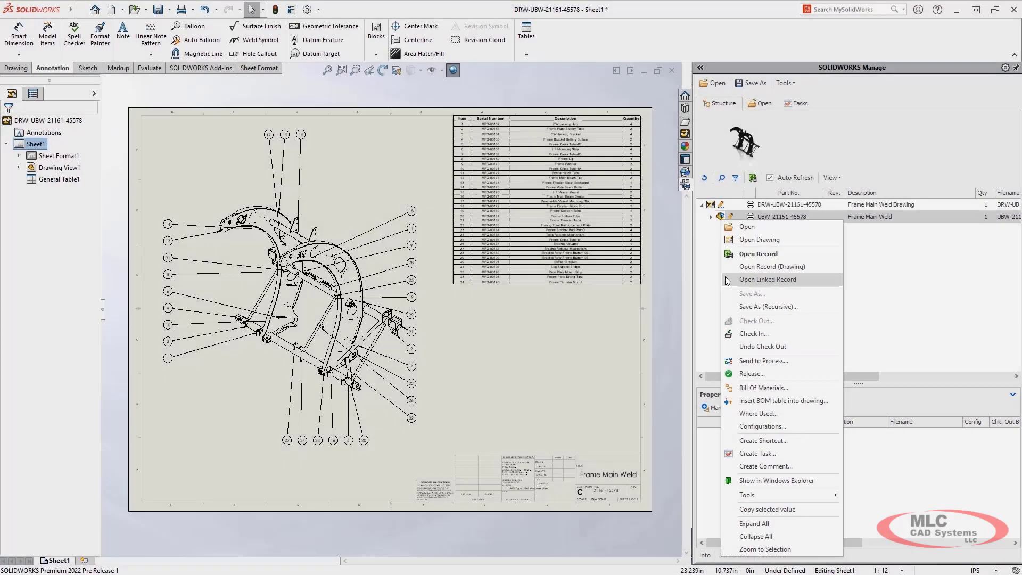
left_click(726, 279)
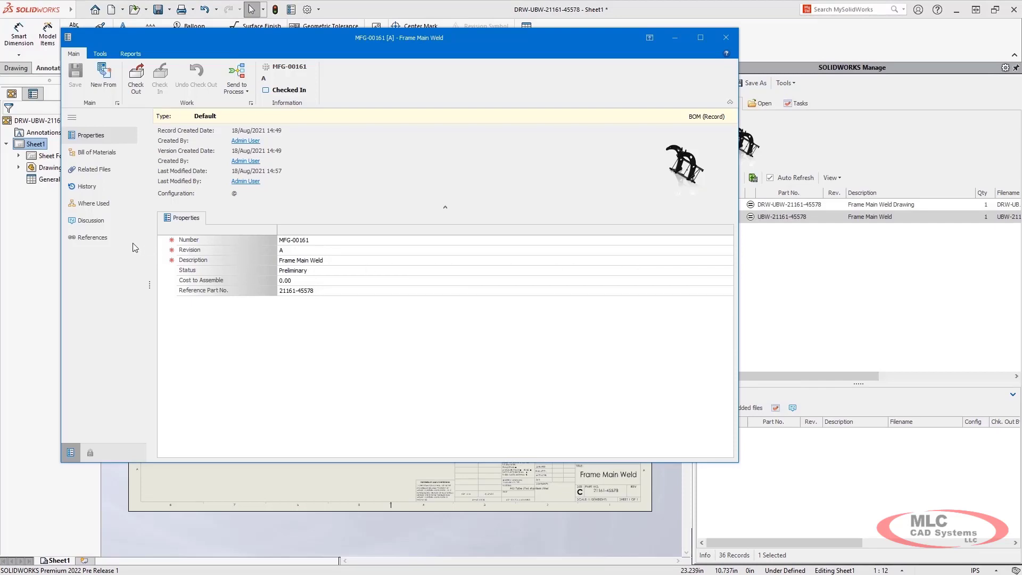
left_click(95, 237)
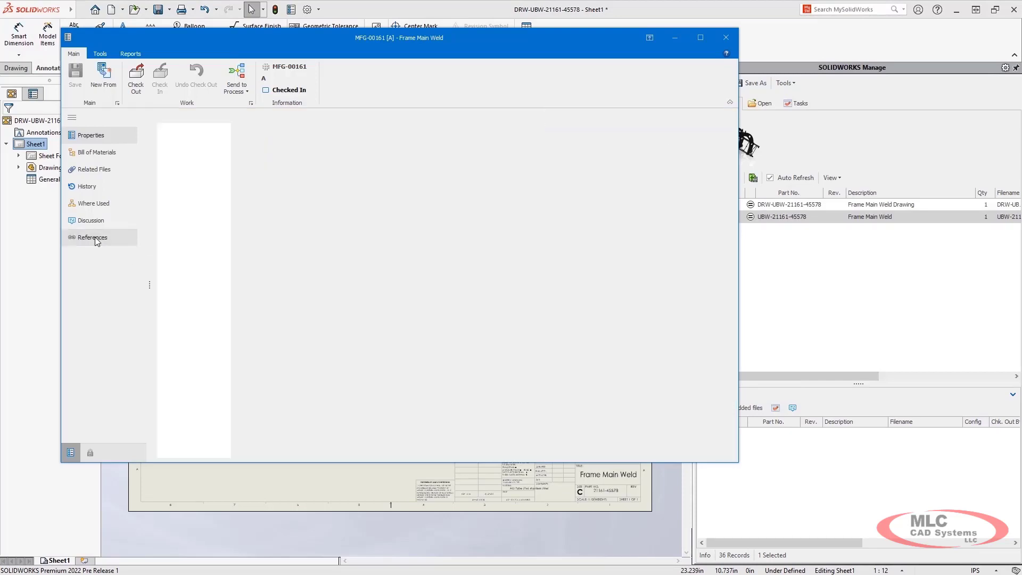
left_click(242, 140)
right_click(255, 161)
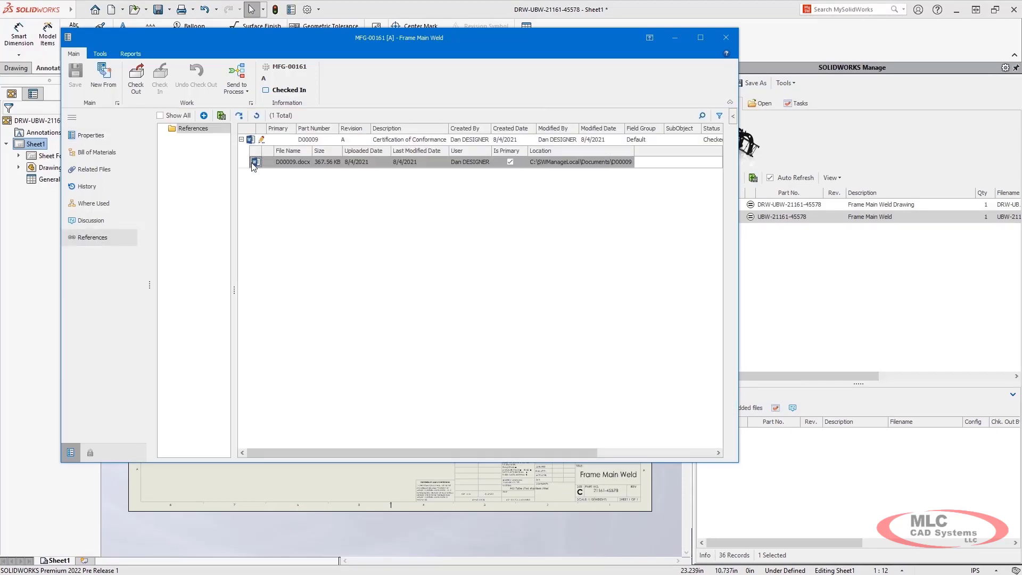
left_click(256, 171)
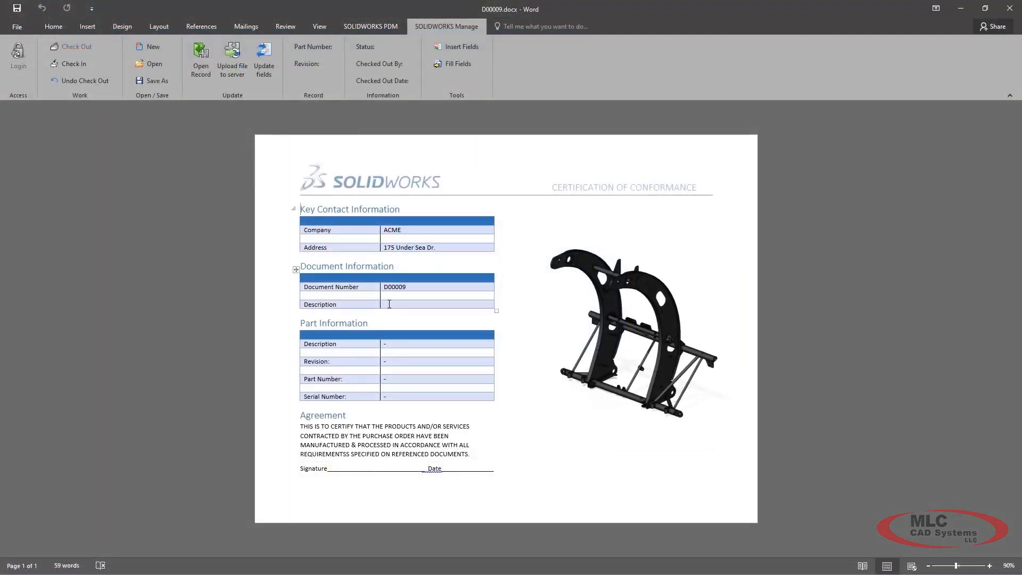
Step: Insert the Documents object's Description field into the empty Description cell under Document Information, and fill the part information fields from BOM record MFG-00161
left_click(389, 304)
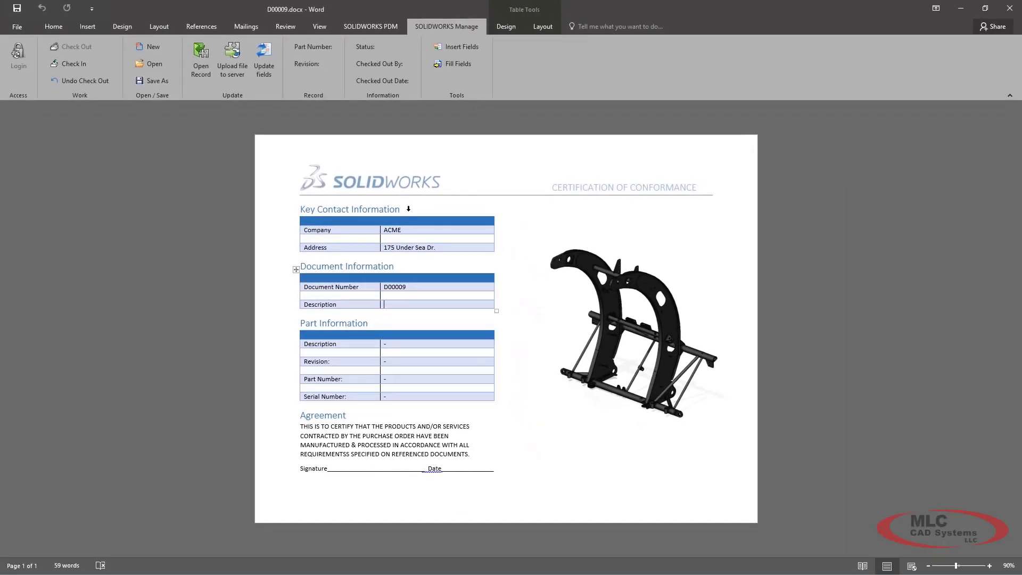
left_click(442, 47)
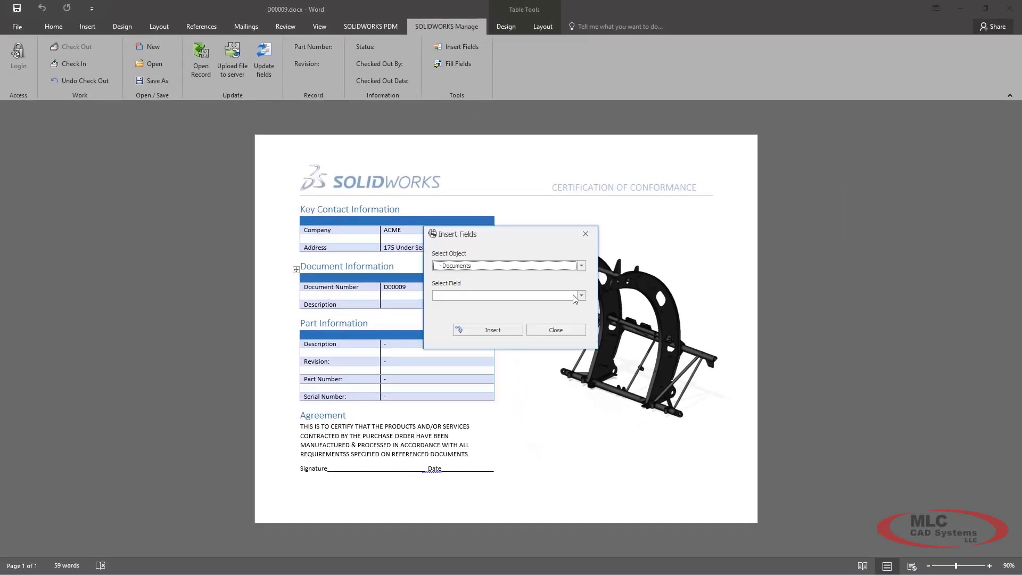
left_click(580, 296)
left_click(572, 332)
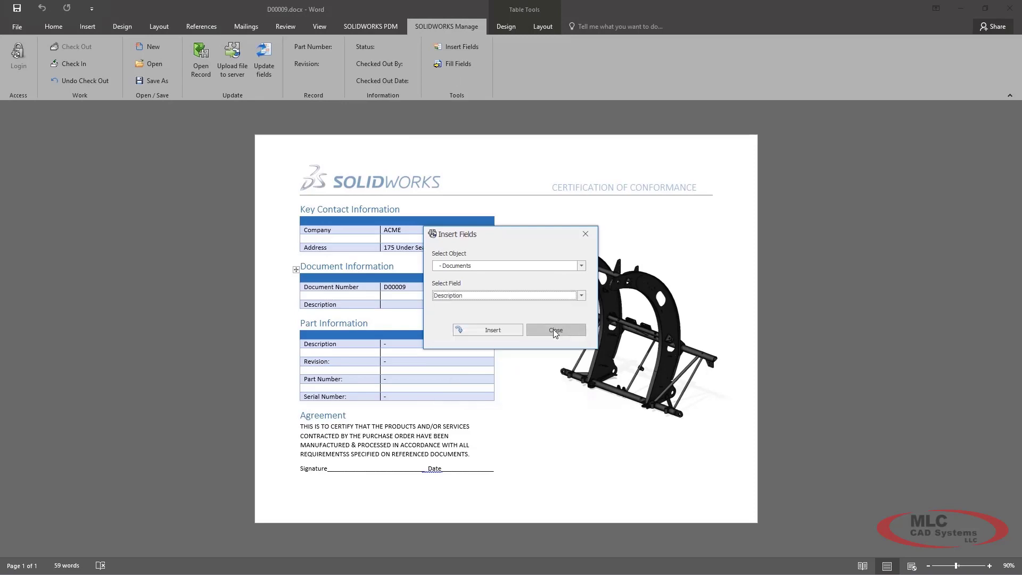
left_click(510, 333)
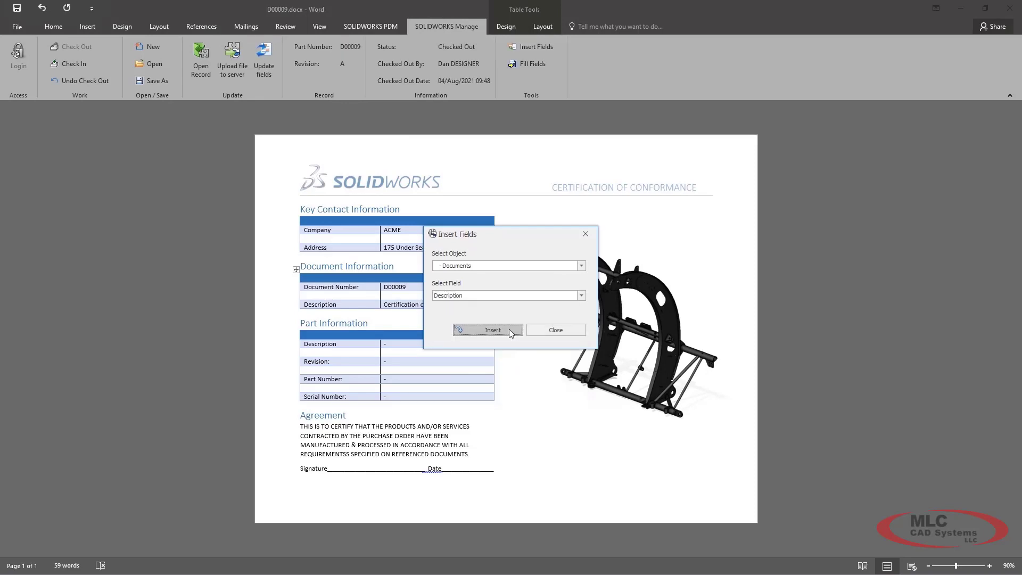
left_click(528, 330)
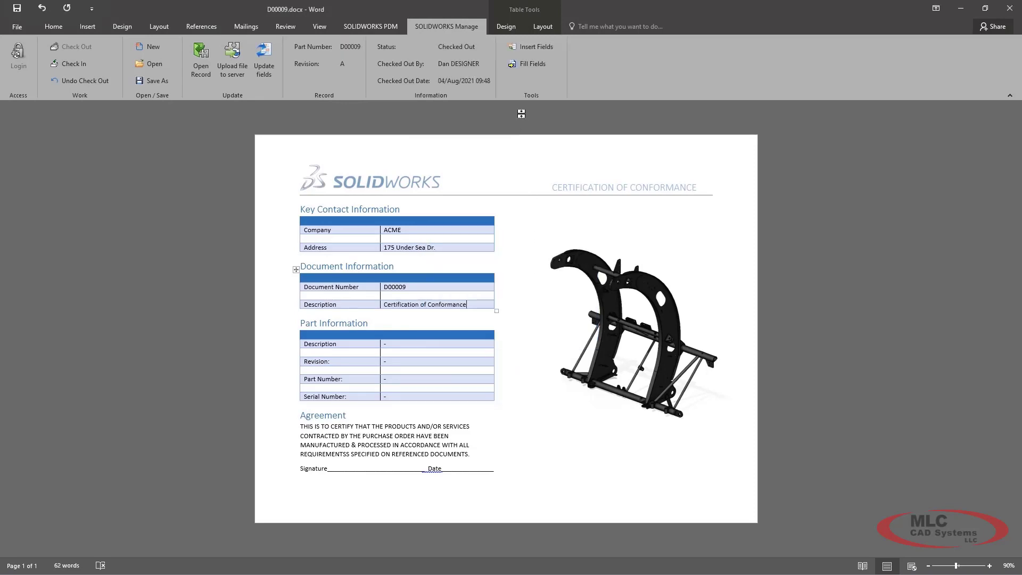
left_click(519, 70)
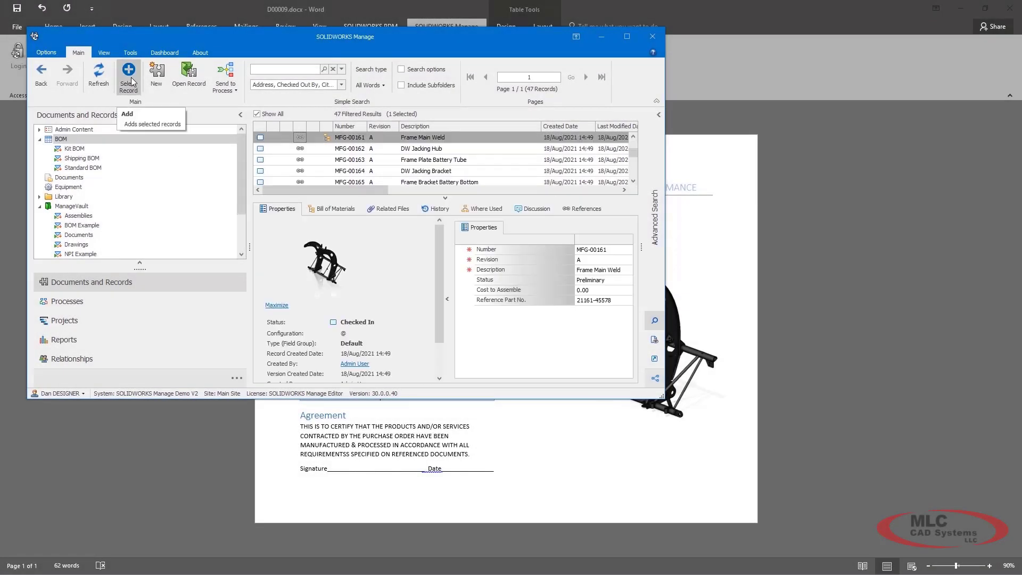
left_click(129, 78)
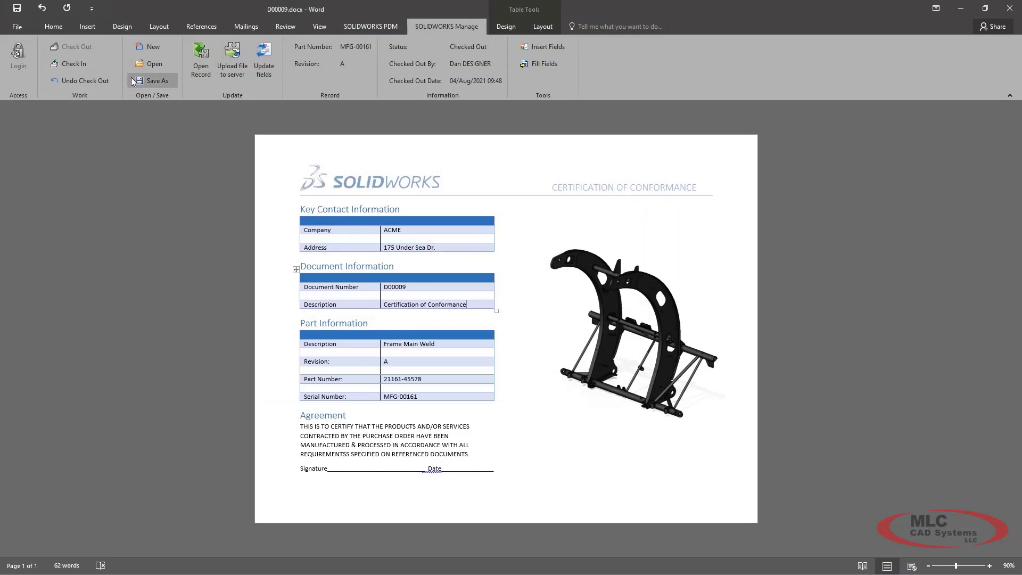